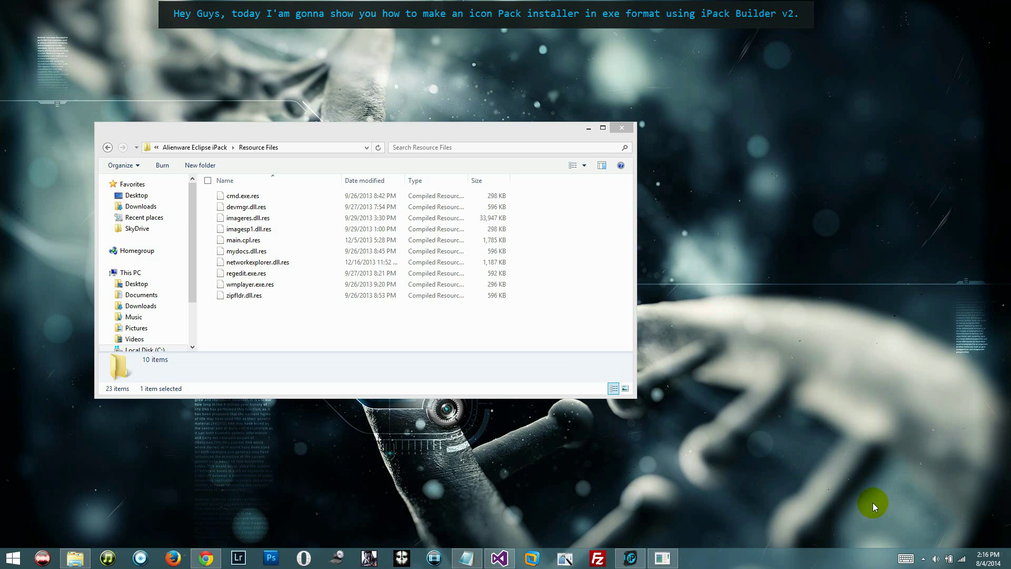
- Minimize the Resource Files window and refresh the desktop
click(924, 559)
click(839, 503)
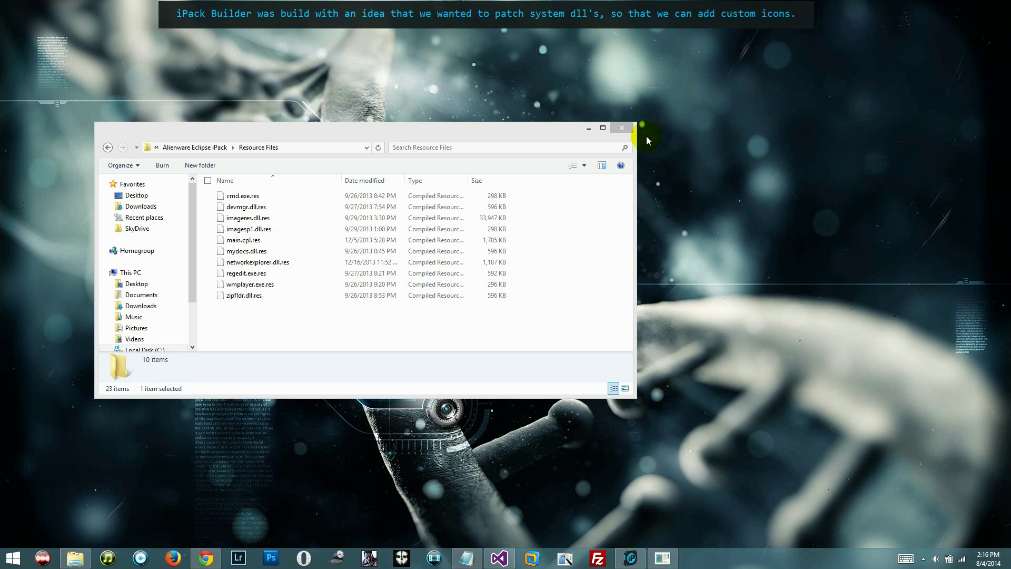
click(585, 128)
right_click(561, 125)
click(527, 156)
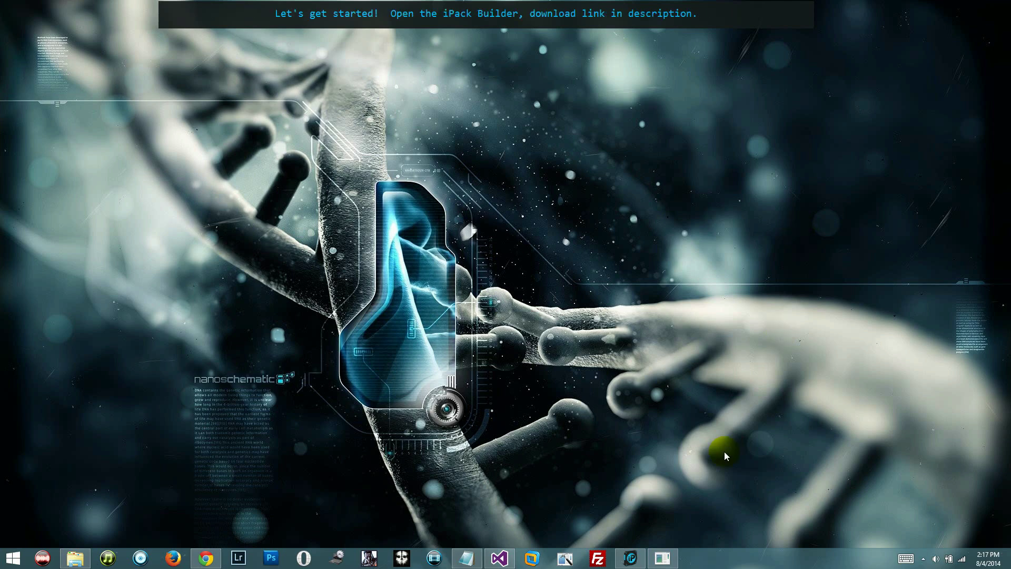
- Name the new icon pack 'Alienware Eclipse Icons' in iPack Builder and continue
click(631, 557)
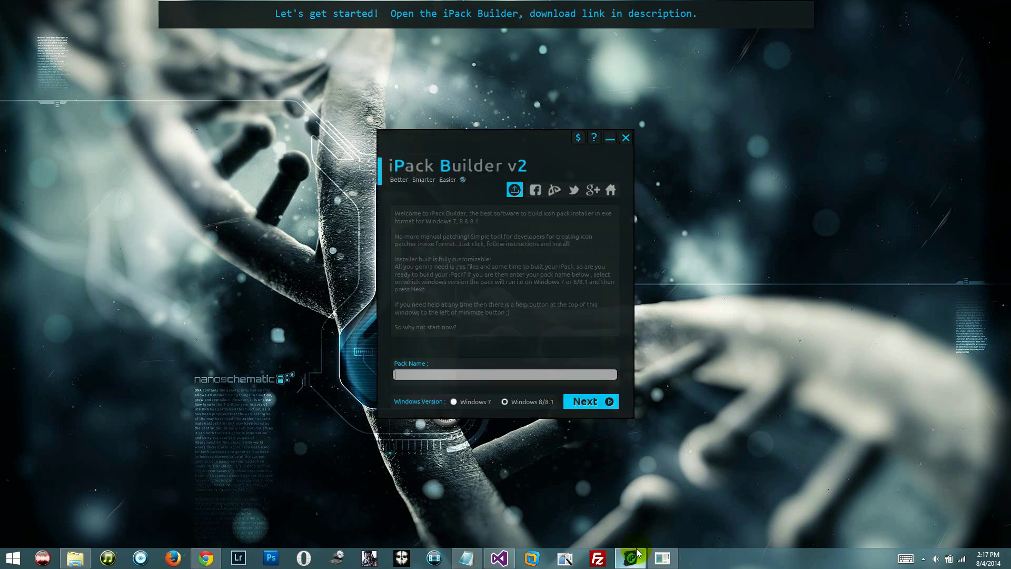
click(501, 376)
text(A)
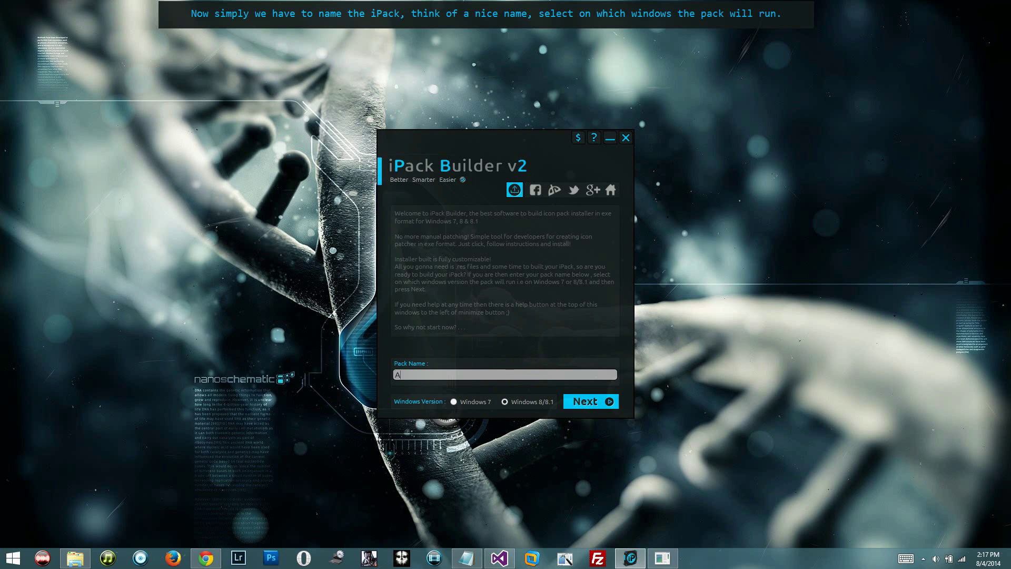
text(lienware Eclipse Icons)
click(589, 402)
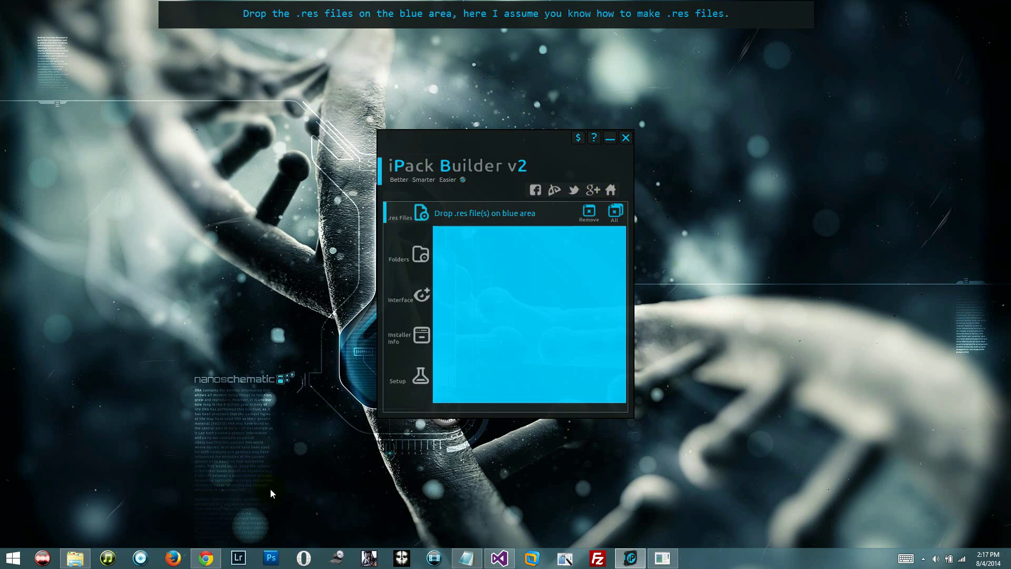
- Drag the nine .res files, all except wmplayer.exe.res, from Resource Files into the pack
click(76, 559)
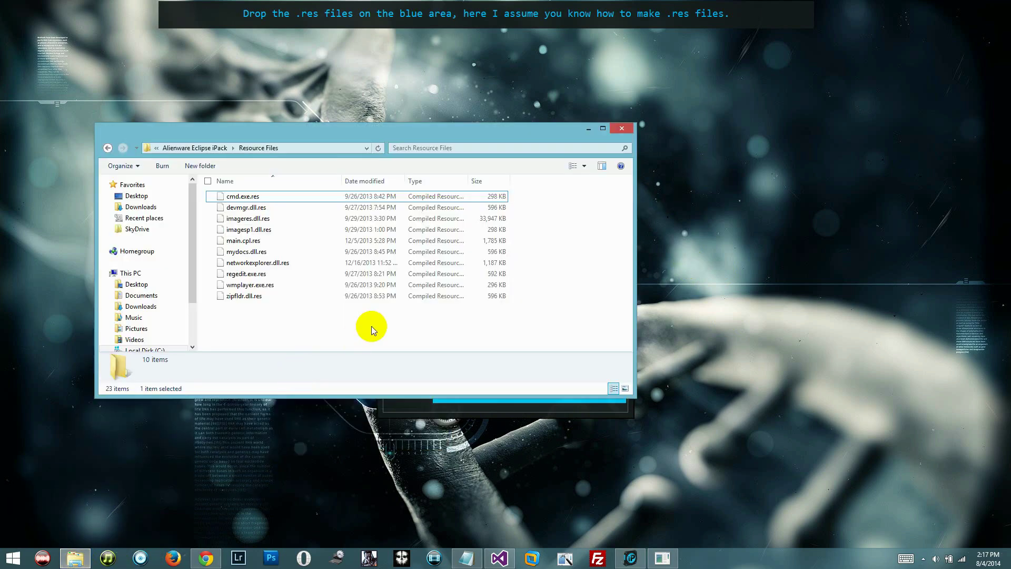
key(ctrl+a)
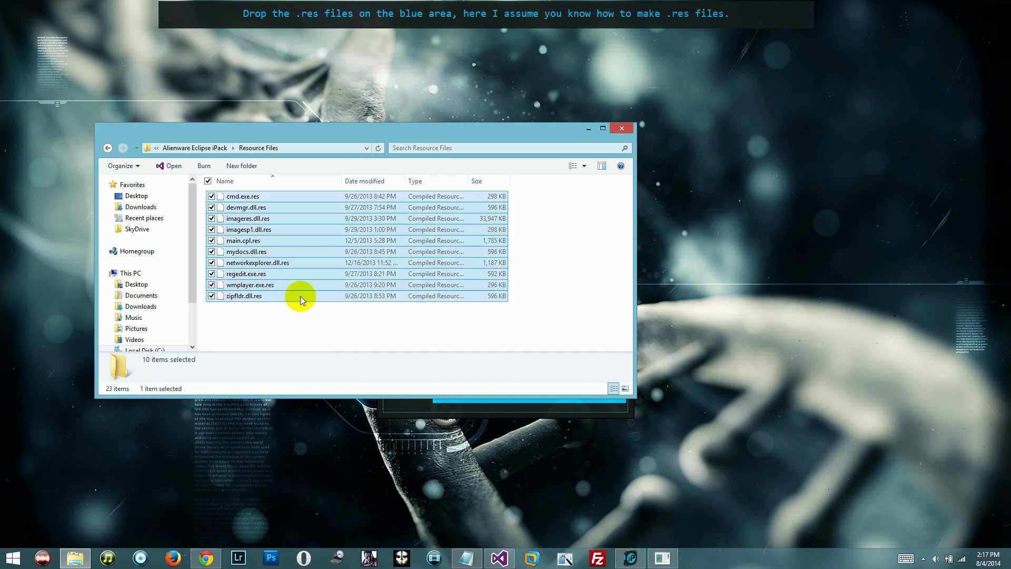
ctrl+click(267, 285)
drag(383, 131, 895, 136)
drag(765, 270, 587, 283)
drag(679, 138, 546, 156)
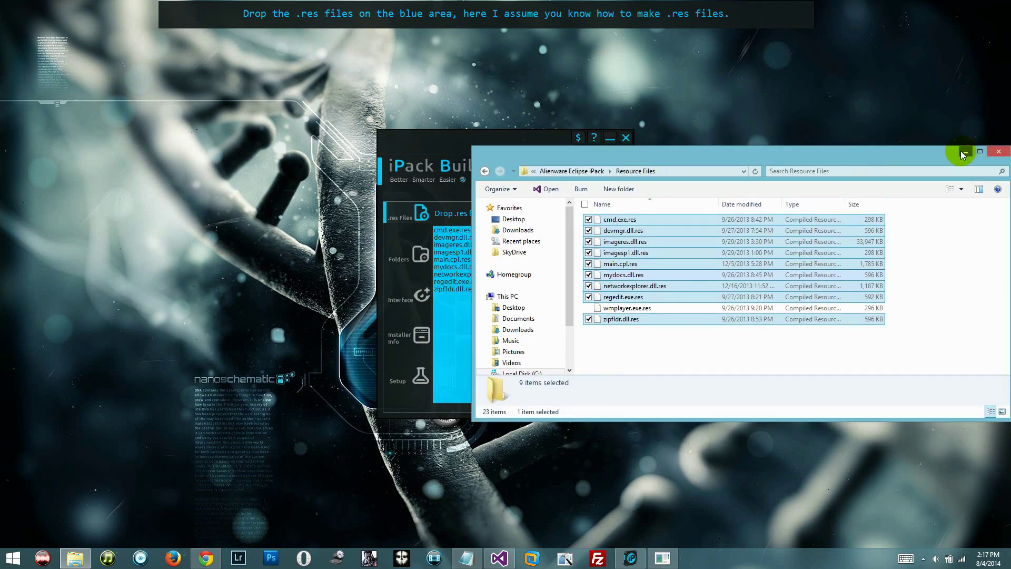
click(963, 153)
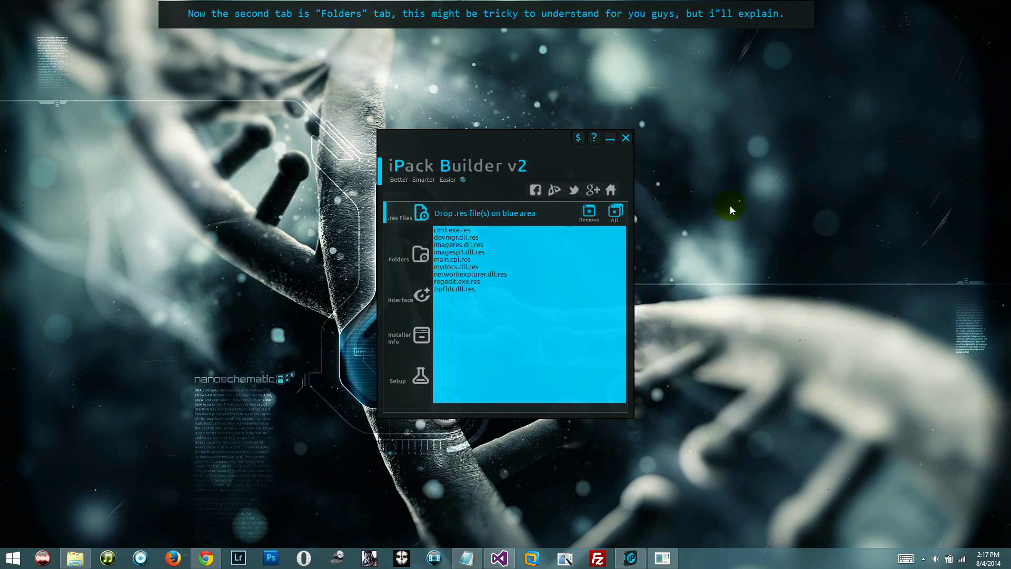
- Switch iPack Builder to the Folders step for program-files folders
click(415, 259)
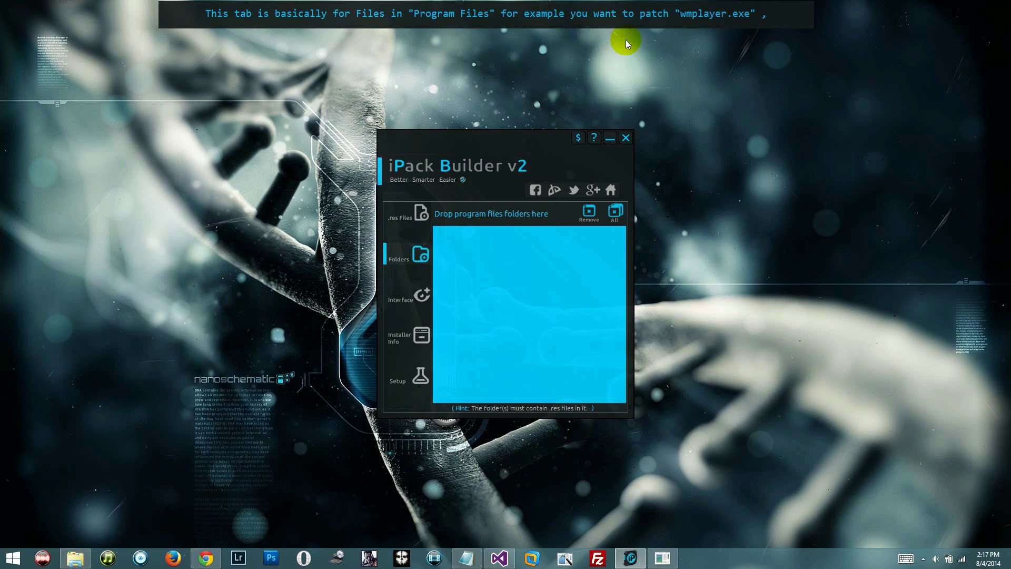
drag(551, 150, 611, 166)
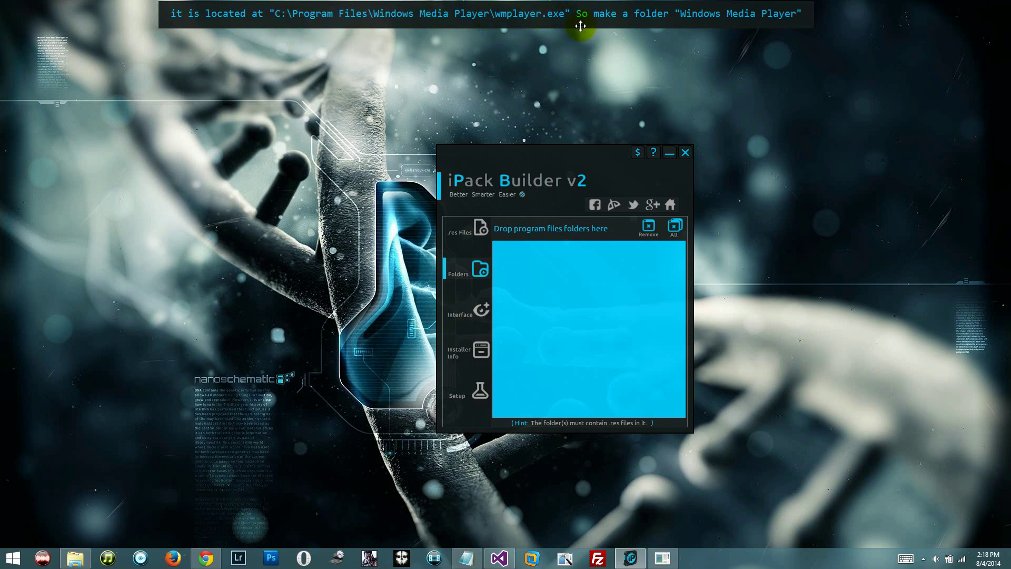
- Create a new folder named 'Windows Media Player' in Resource Files
click(85, 559)
click(631, 347)
right_click(631, 347)
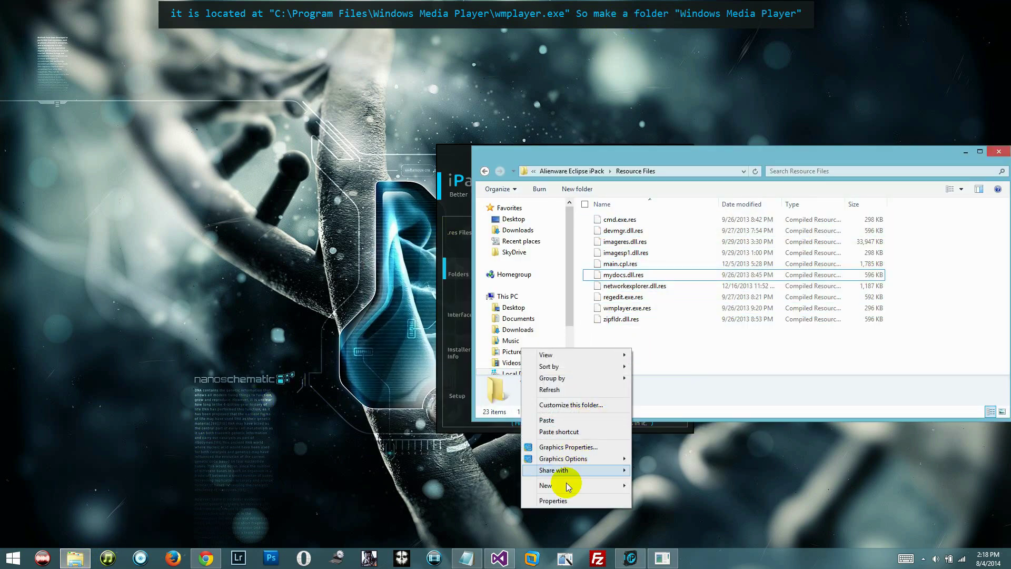
mouse_move(564, 488)
click(414, 366)
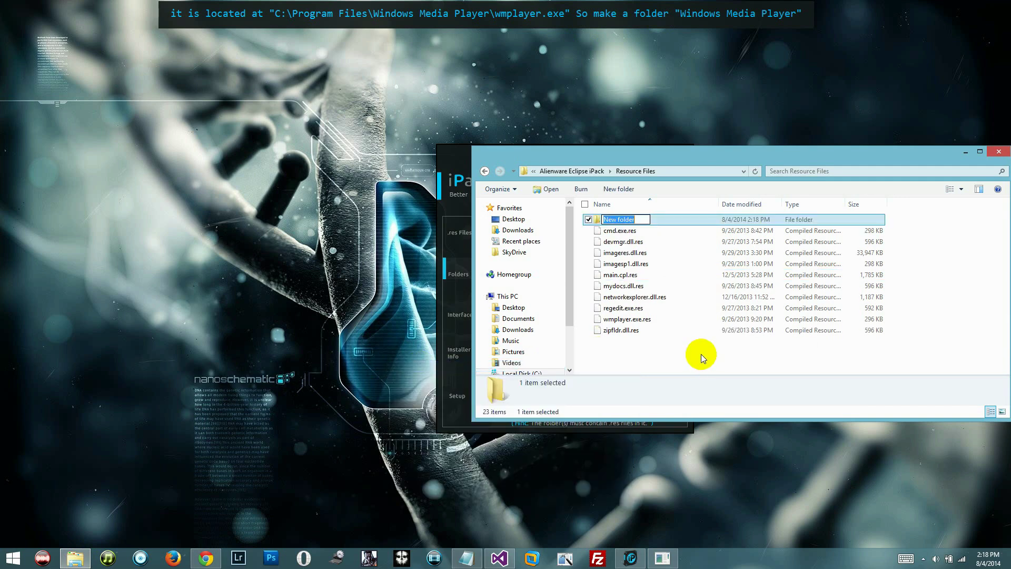
text(Windows Media Plauye)
key(BackSpace)
key(BackSpace)
key(BackSpace)
text(yer)
key(Return)
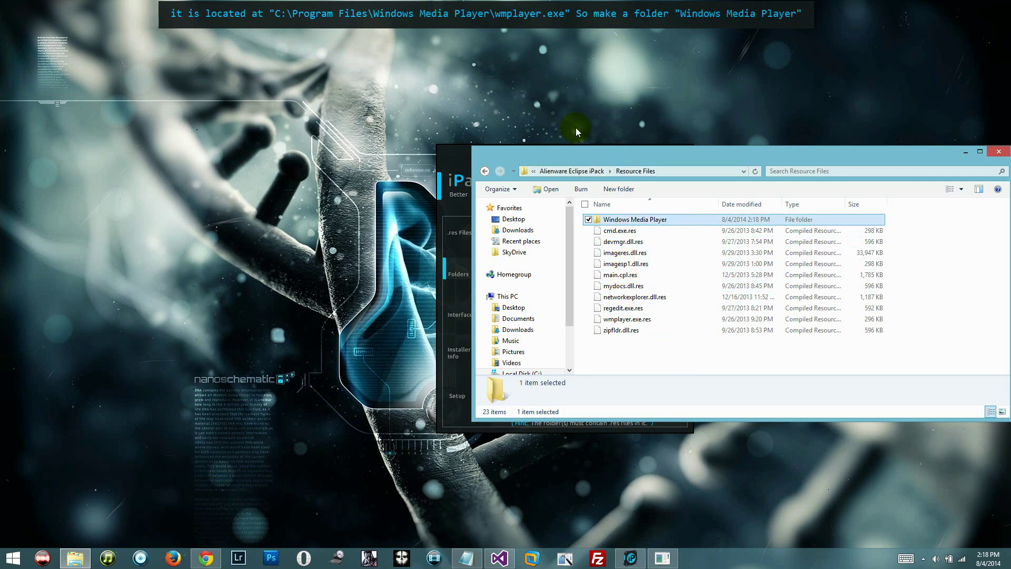
- Move wmplayer.exe.res into the Windows Media Player folder and confirm it's there
click(615, 319)
drag(639, 320, 661, 216)
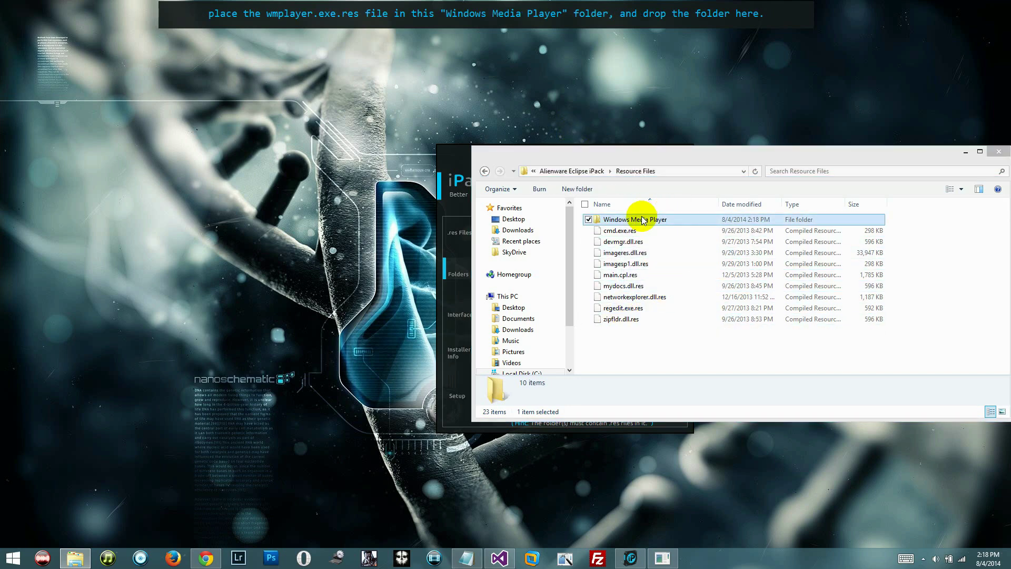
double_click(639, 217)
click(621, 222)
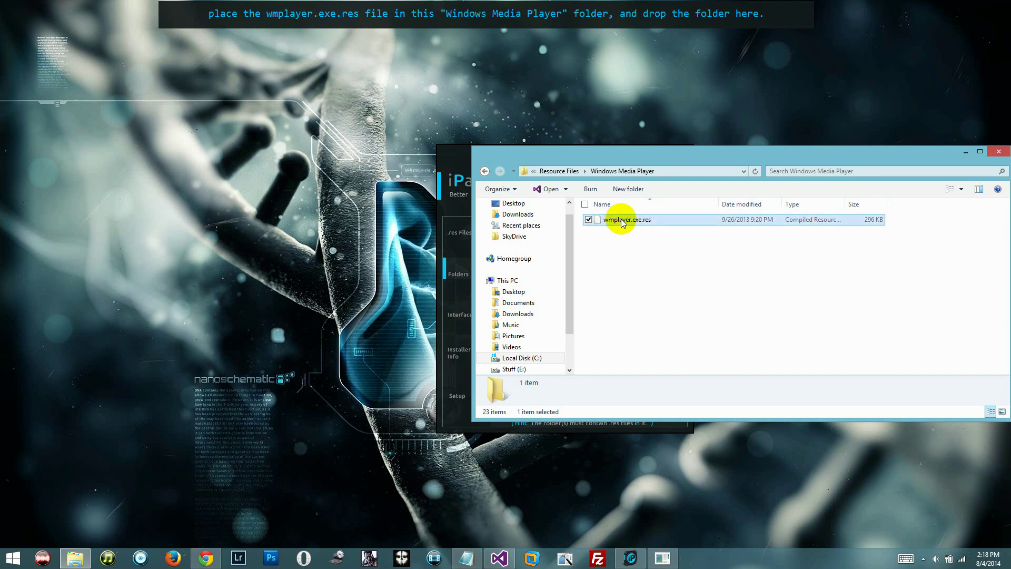
click(488, 171)
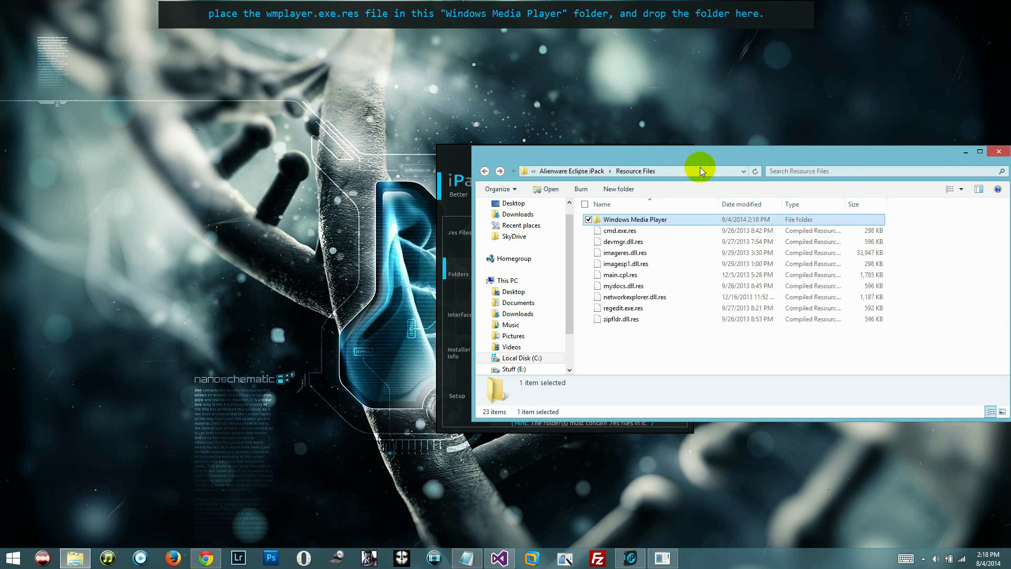
- Drag the Windows Media Player folder onto iPack Builder's Folders list
drag(702, 165, 1001, 175)
drag(984, 229, 624, 301)
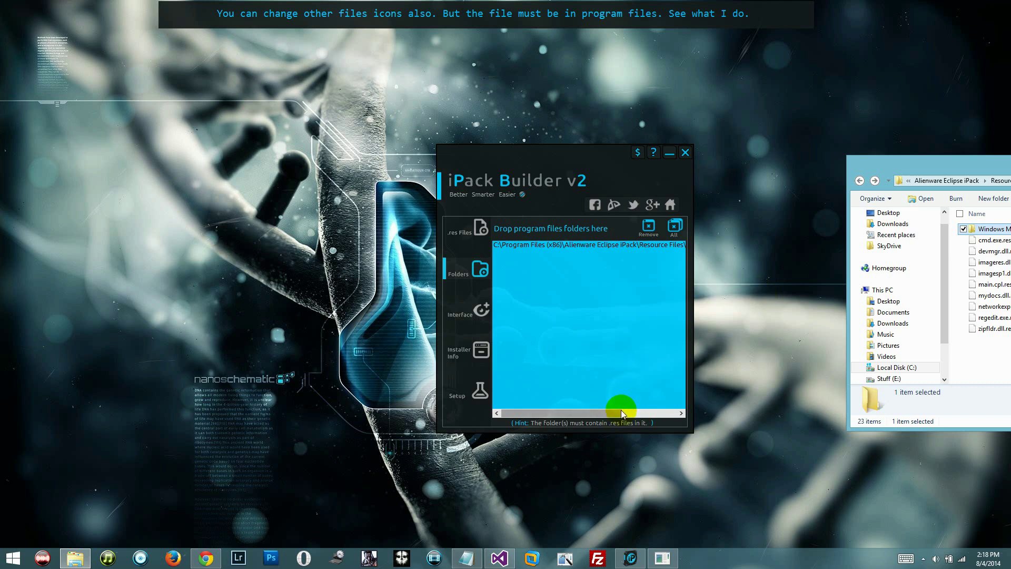
drag(620, 410, 665, 412)
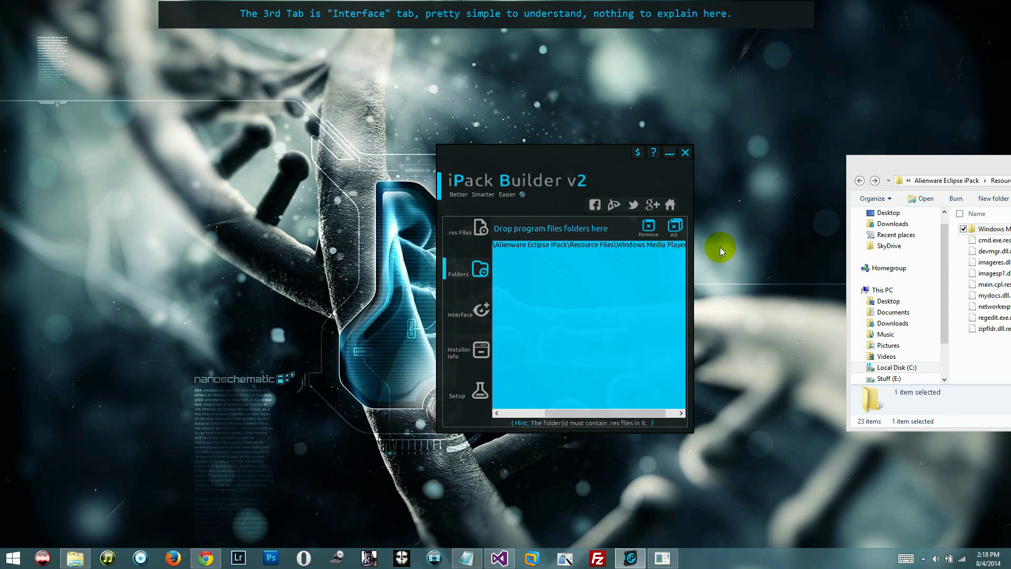
- On the Interface step, set qqq.png as header, qw.ico as icon and 112.png as logo
click(477, 311)
drag(525, 201, 461, 201)
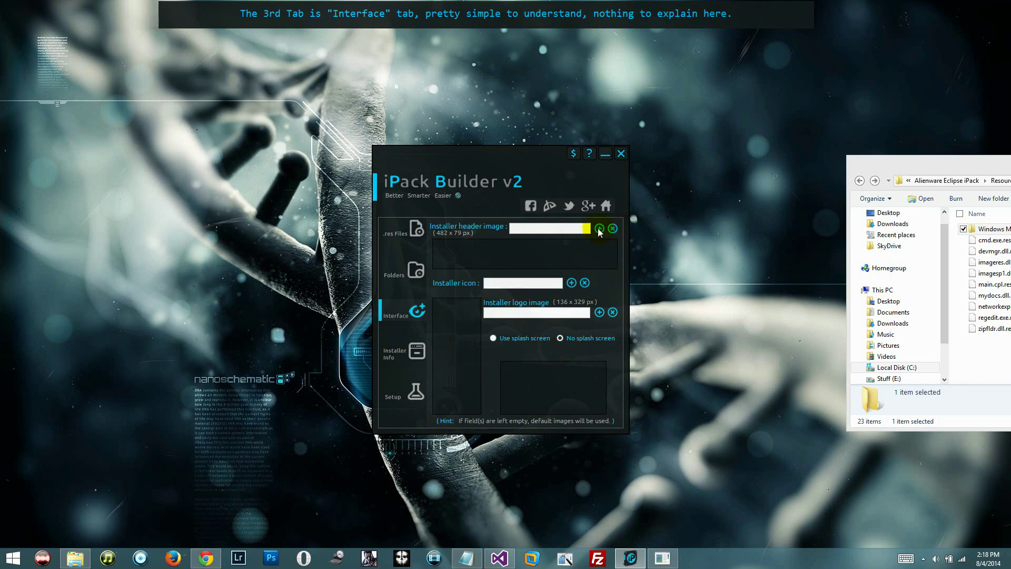
click(599, 228)
double_click(640, 332)
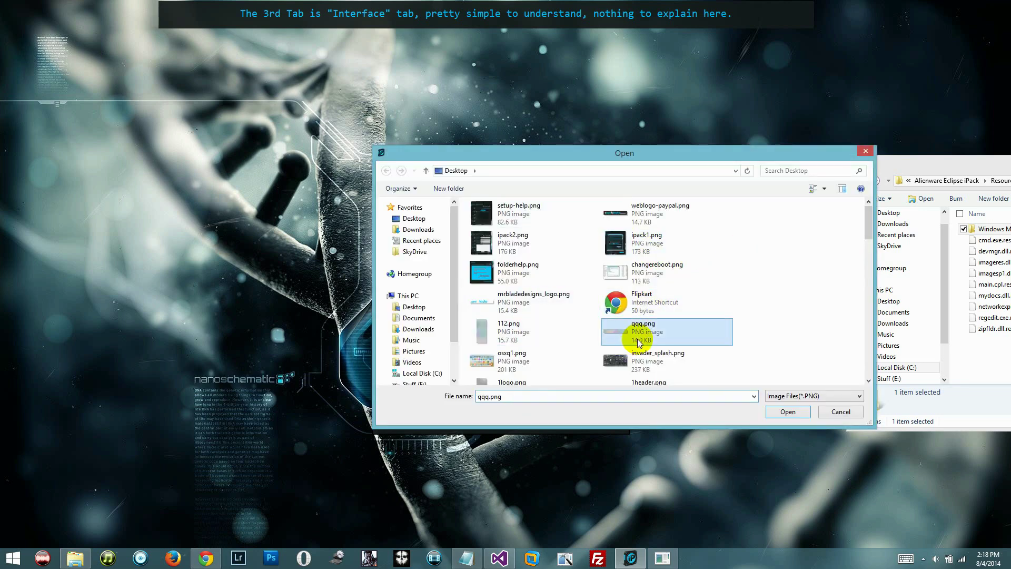
click(648, 294)
click(638, 245)
double_click(638, 245)
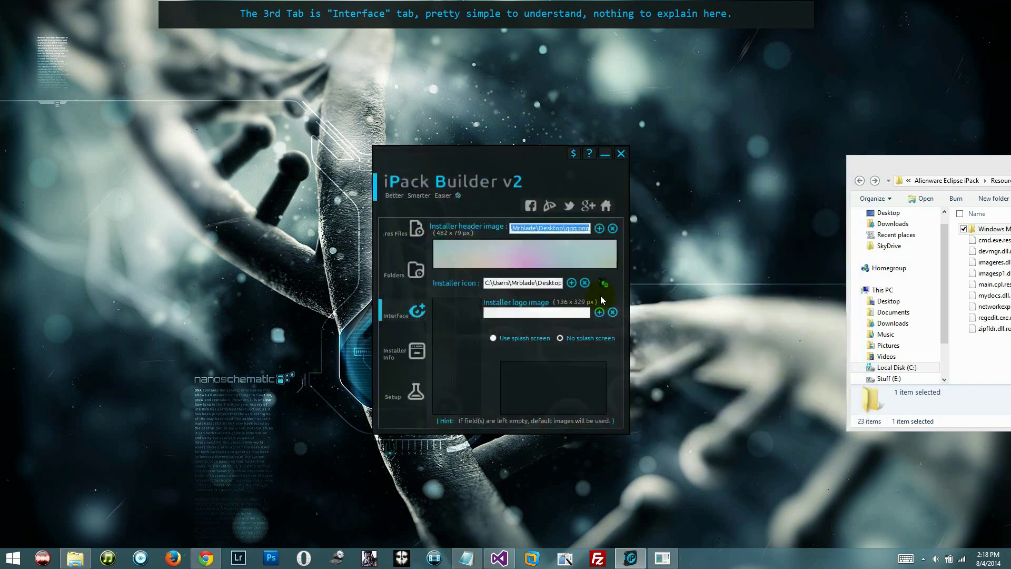
double_click(511, 333)
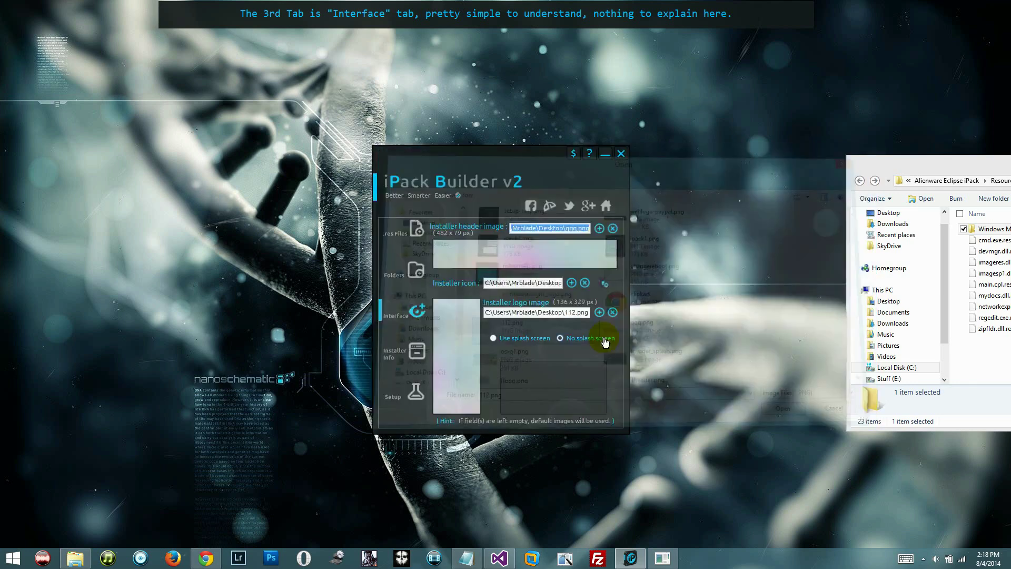
- Set invader_splash.png as the installer's splash screen image
click(593, 355)
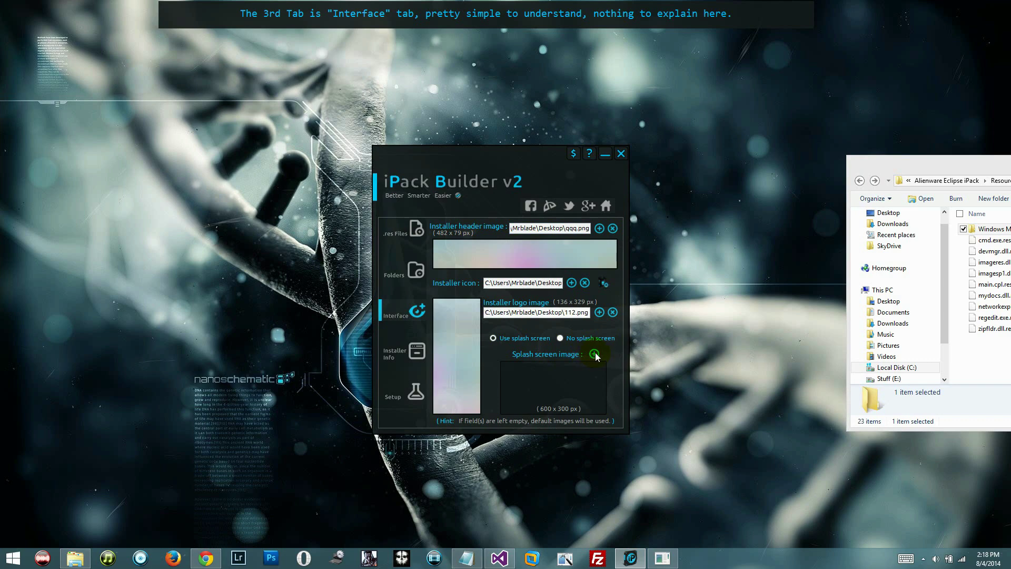
scroll(655, 267, up, 2)
scroll(697, 271, down, 3)
scroll(684, 295, up, 2)
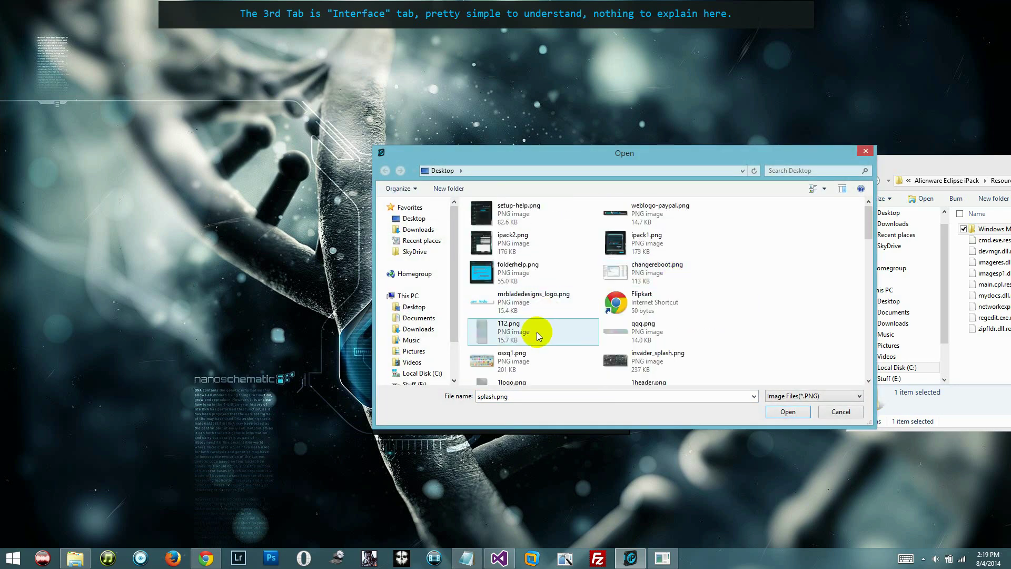
click(658, 367)
double_click(658, 367)
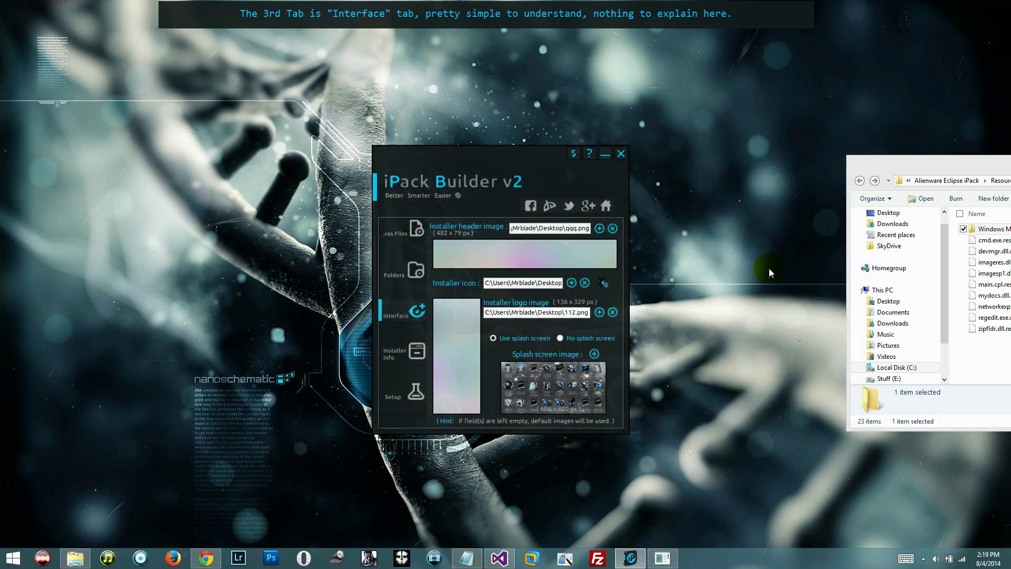
- Enter the author name, 2014 copyright, versions 1.0.0.0 and title 'Alienware Icons'
click(395, 350)
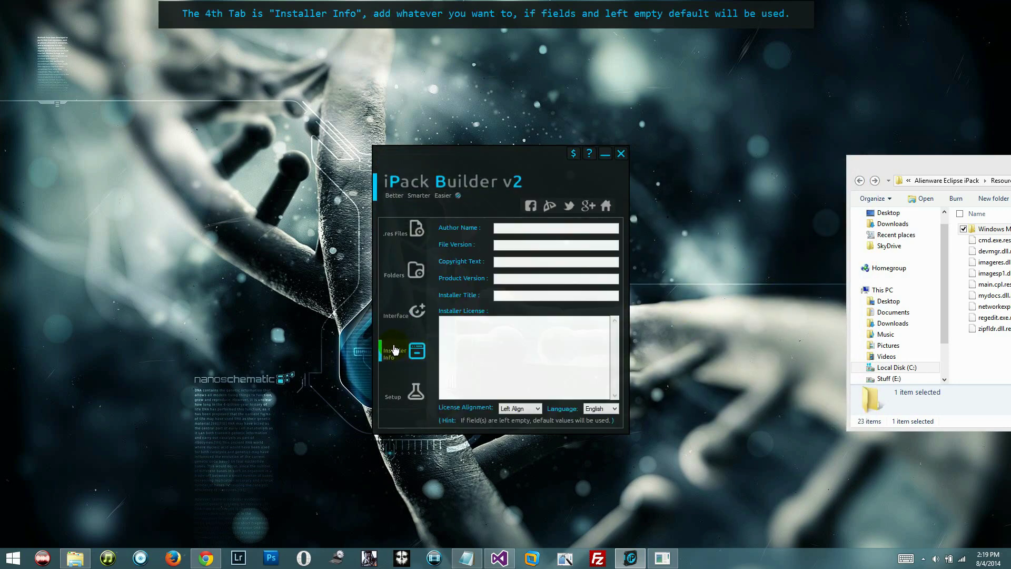
click(529, 228)
text(Mr Blade)
text(1.0.0.0)
key(Tab)
text((c) Mr Blade Designs 201)
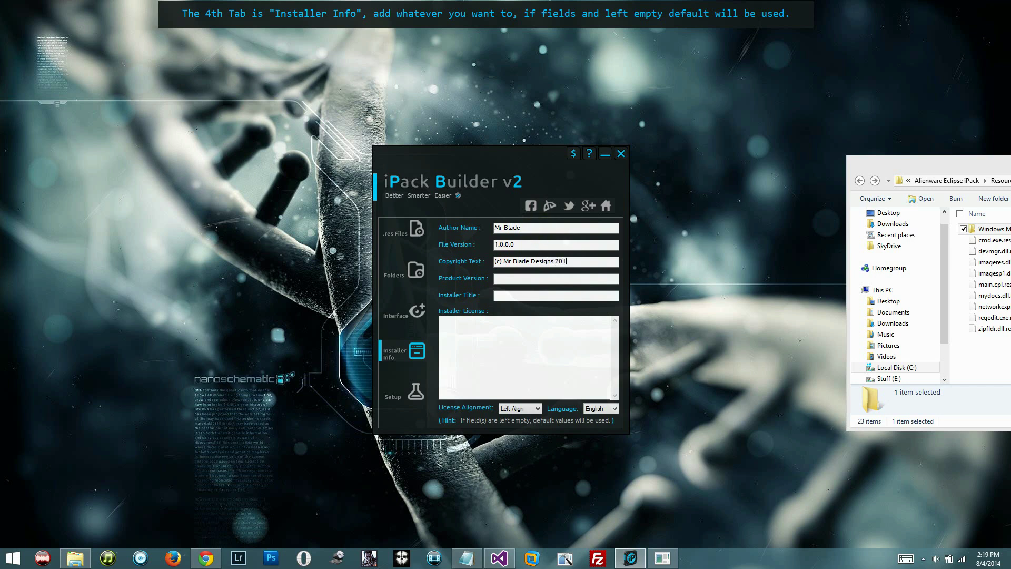
text(1)
key(BackSpace)
text(4)
text(1.0.0.0)
text(Alienwar)
text(e Icons)
- Add the license text 'Put your License Here', center-aligned, with English as language
click(519, 363)
text(Put your License Here)
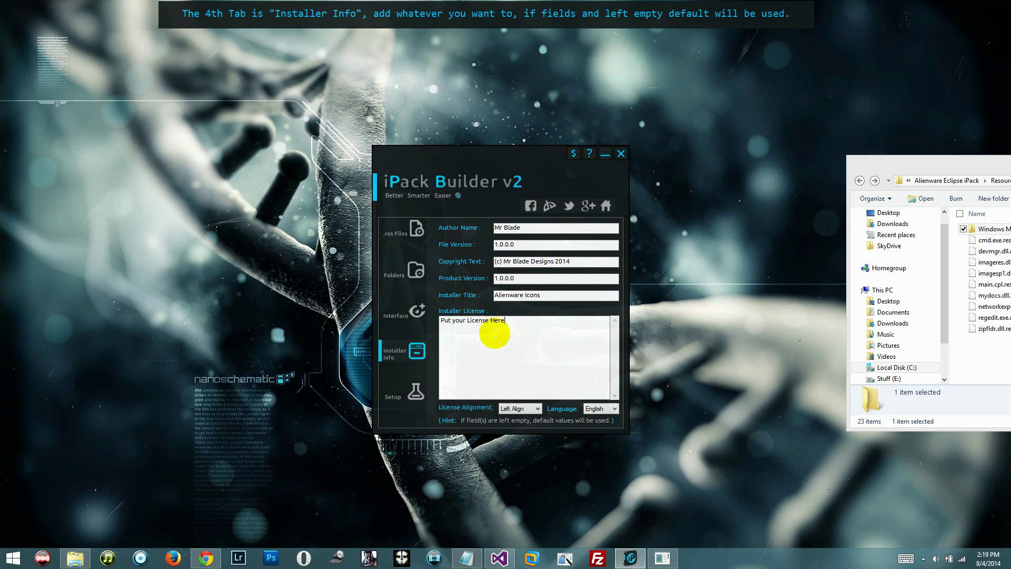
click(515, 408)
click(518, 424)
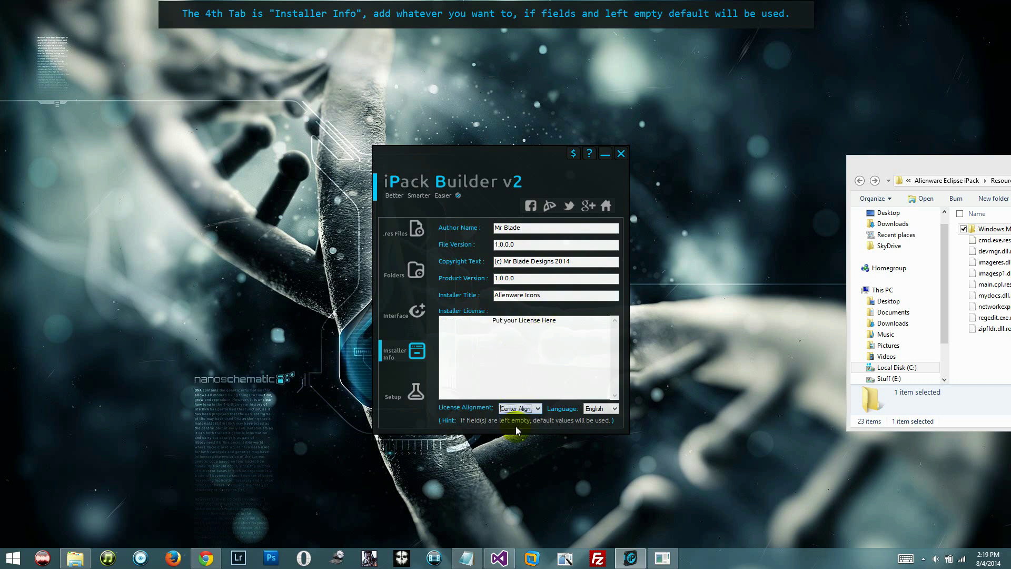
click(605, 410)
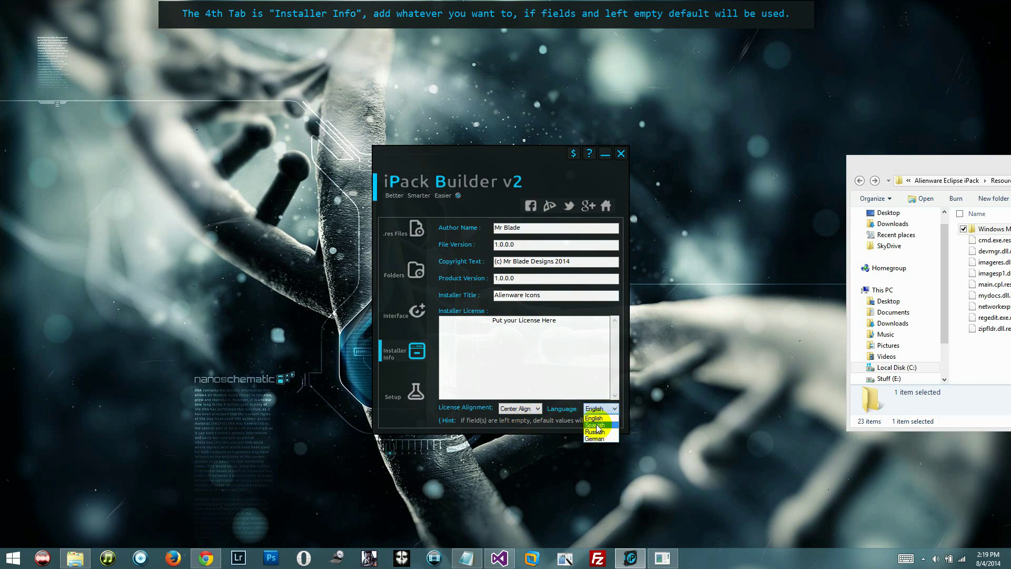
click(542, 334)
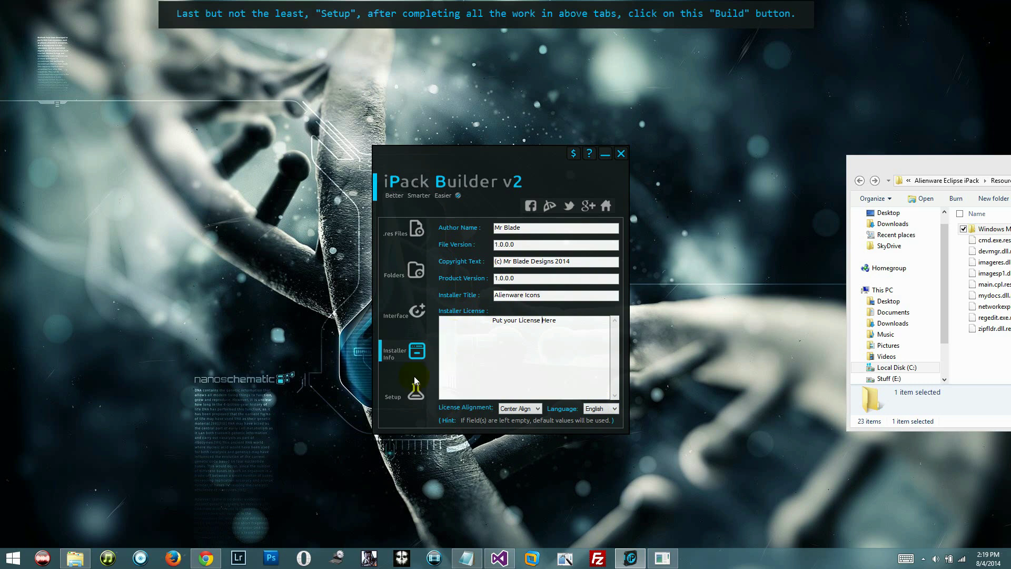
- Build the installer from the Setup page to produce Alienware Eclipse Icons.exe
click(415, 392)
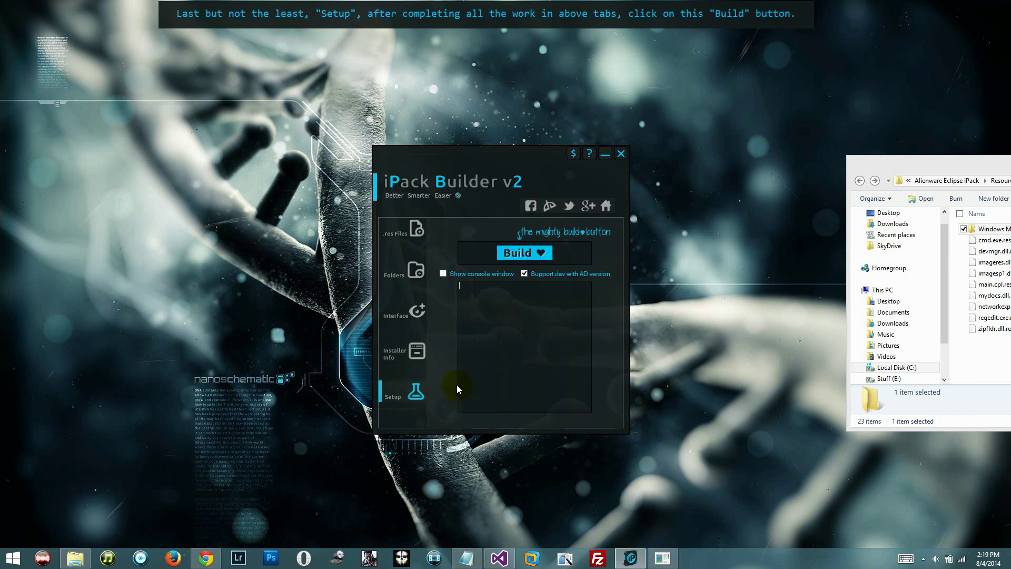
drag(530, 177, 559, 174)
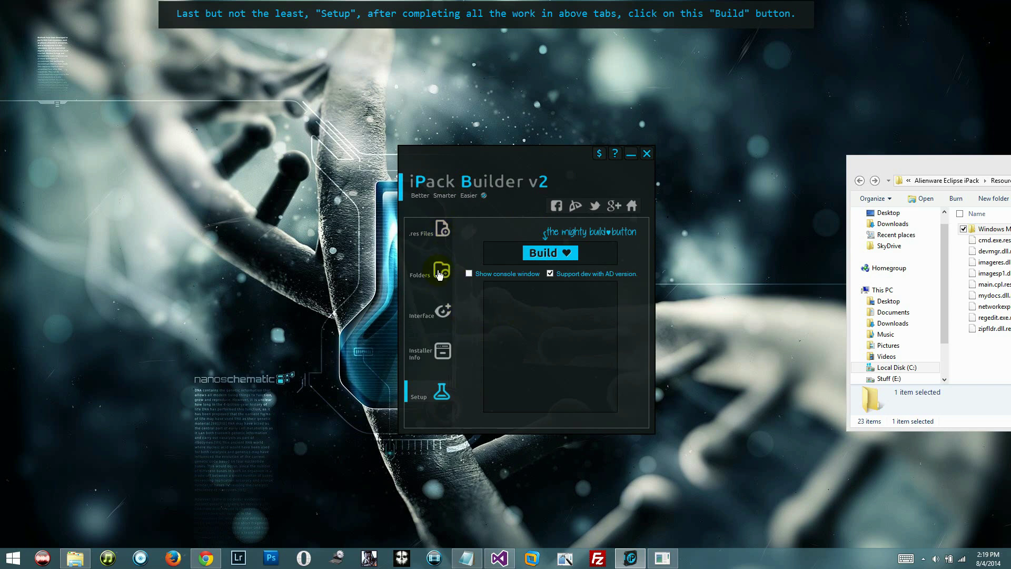
click(542, 259)
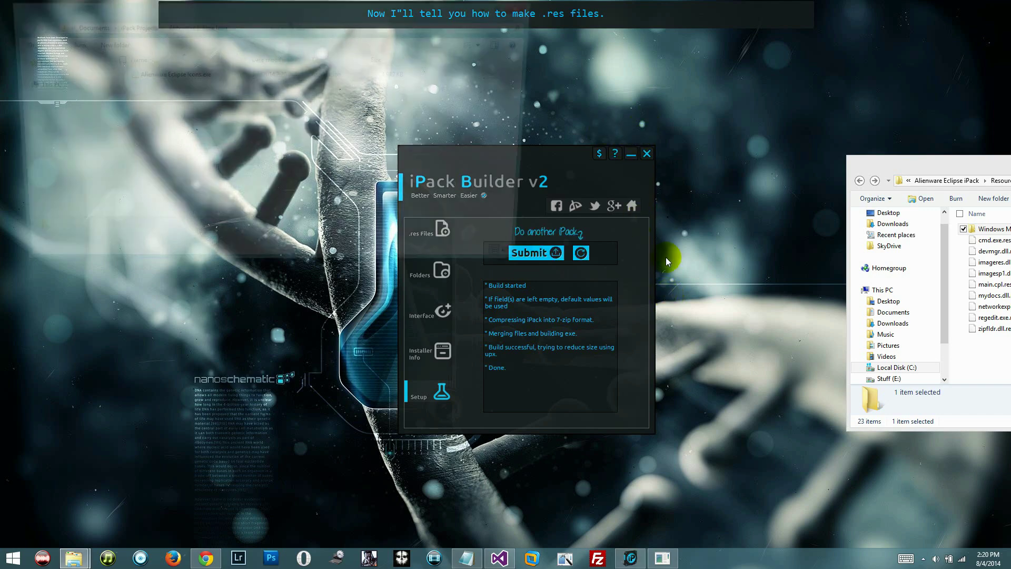
- Select the built exe, then minimize the output folder, iPack Builder and Resource Files windows
click(158, 76)
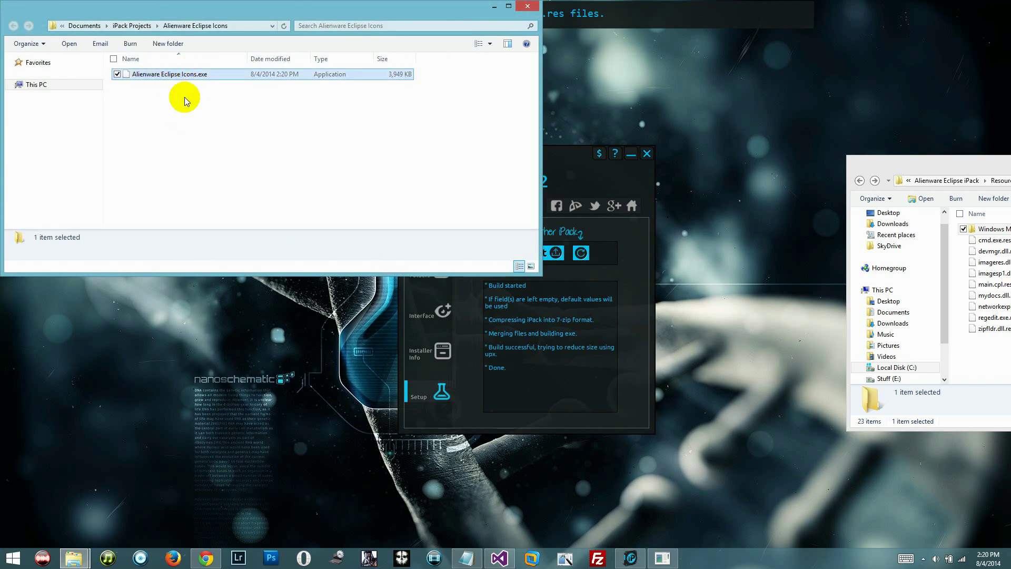
click(494, 7)
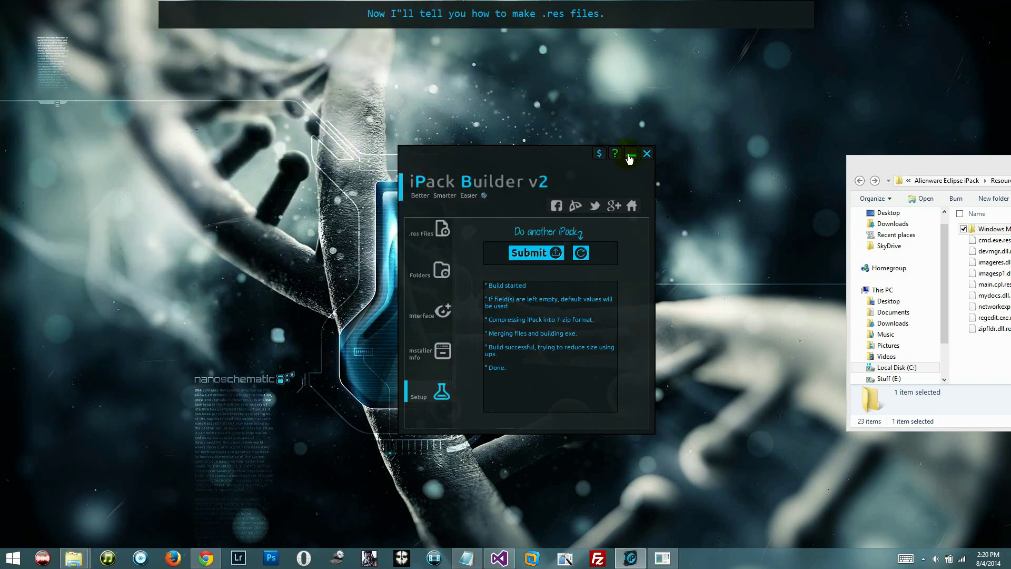
click(630, 154)
drag(868, 159, 687, 167)
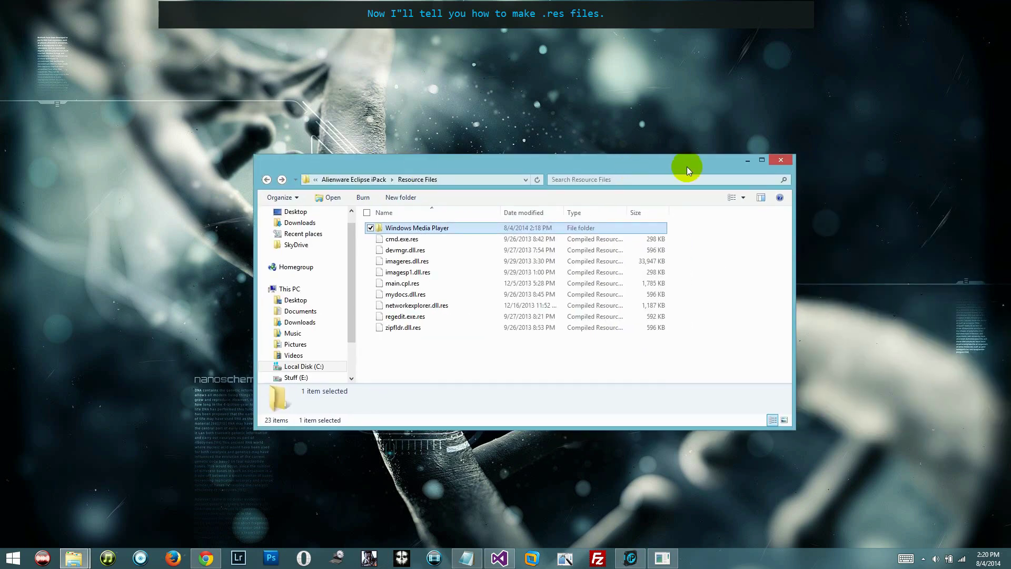
click(747, 161)
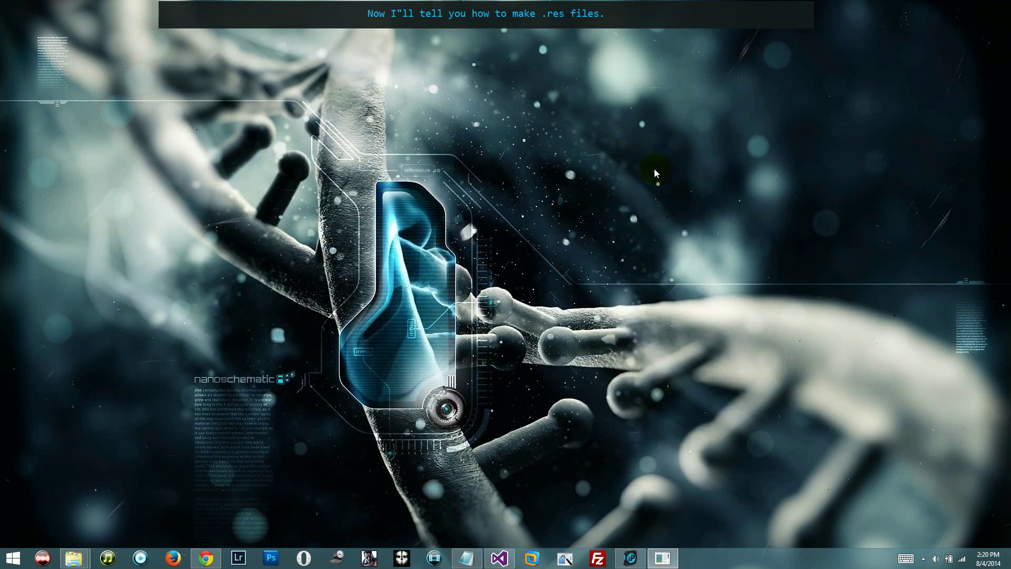
- Launch Resource Hacker, move its window into place, and bring up the desktop's view options
click(564, 559)
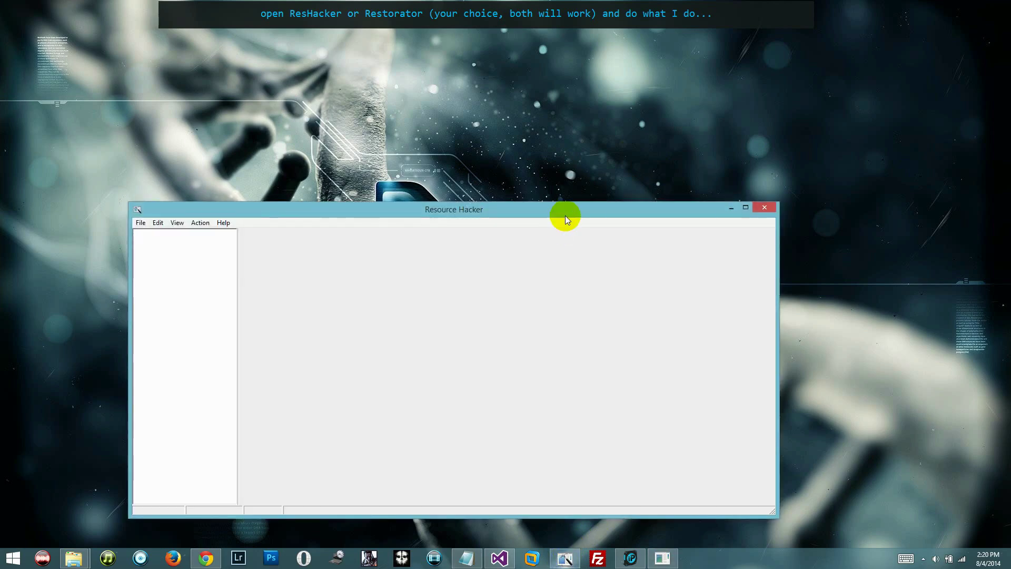
drag(564, 216, 537, 184)
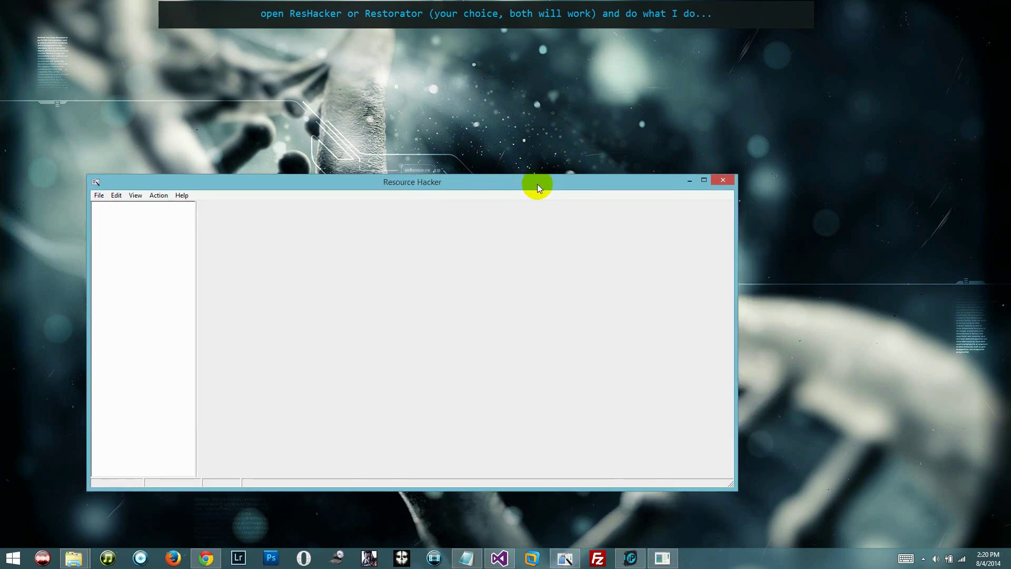
right_click(885, 171)
mouse_move(815, 179)
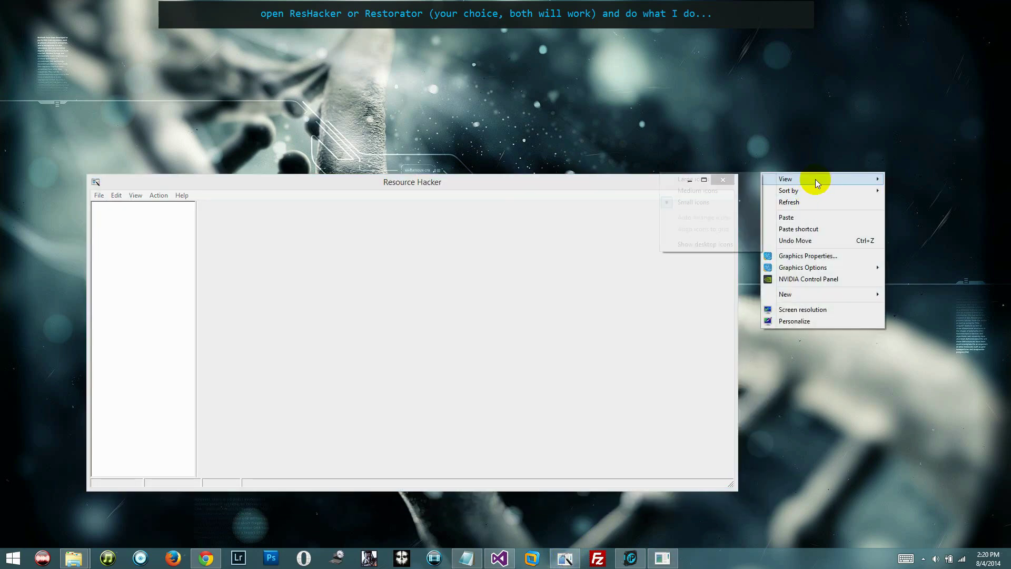